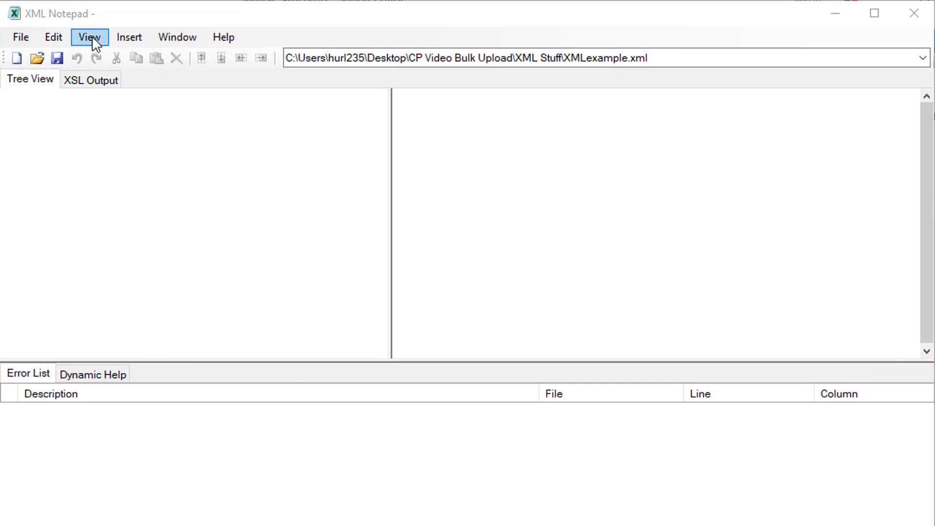
# - Open the XML Schemas settings and clear the existing schema entry from the list
pyautogui.click(92, 39)
pyautogui.click(92, 39)
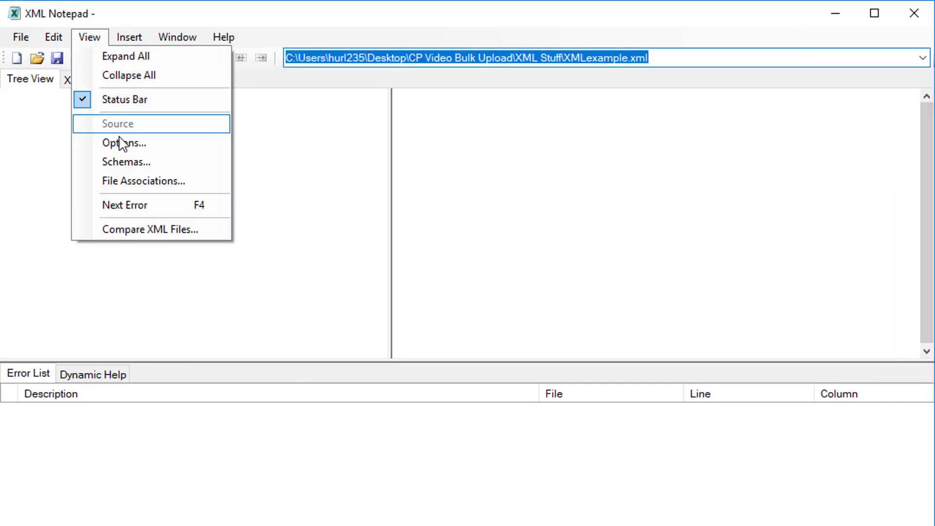
pyautogui.click(135, 162)
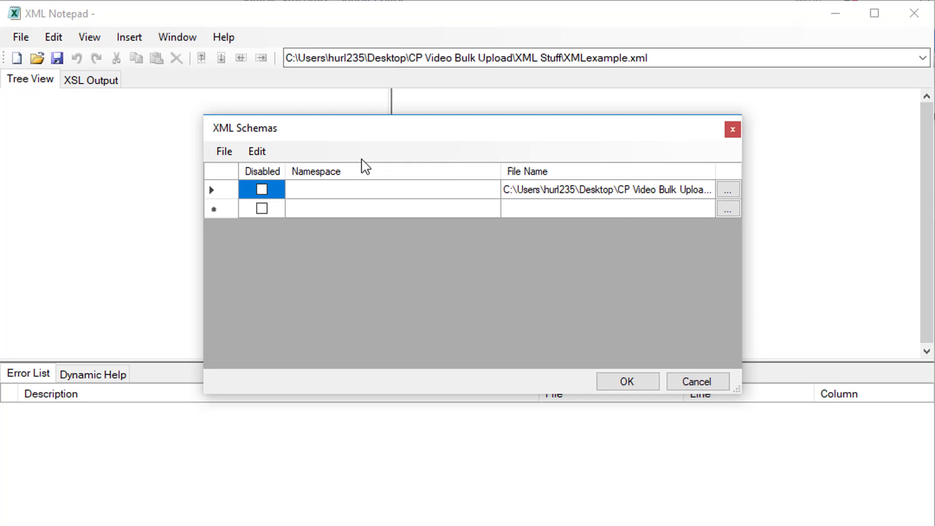
pyautogui.click(223, 151)
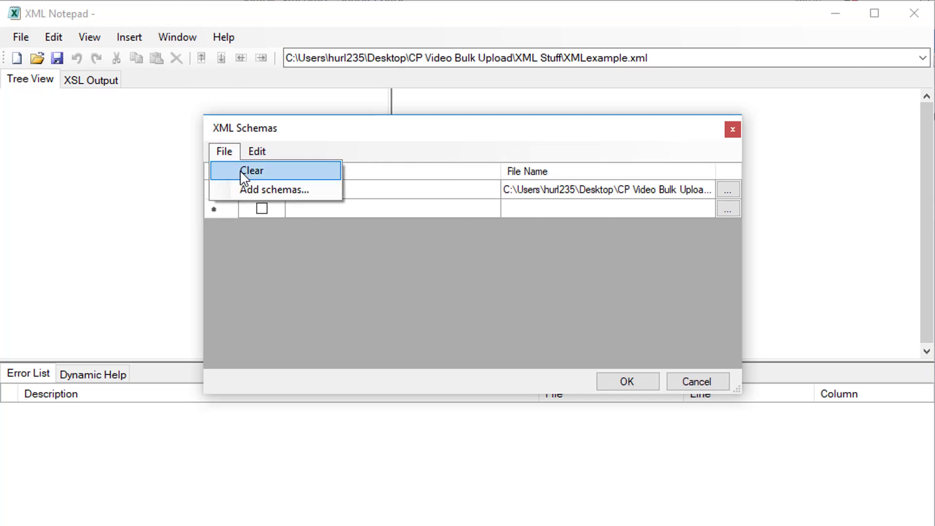
pyautogui.click(241, 170)
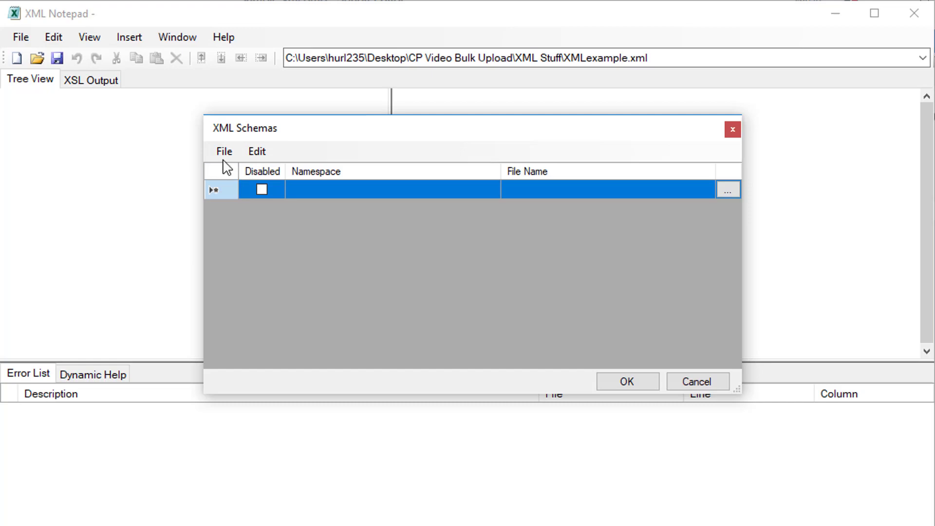
# - Add the XMLSchema file from the XML Stuff folder as the validation schema and confirm the schema list
pyautogui.click(224, 151)
pyautogui.click(245, 190)
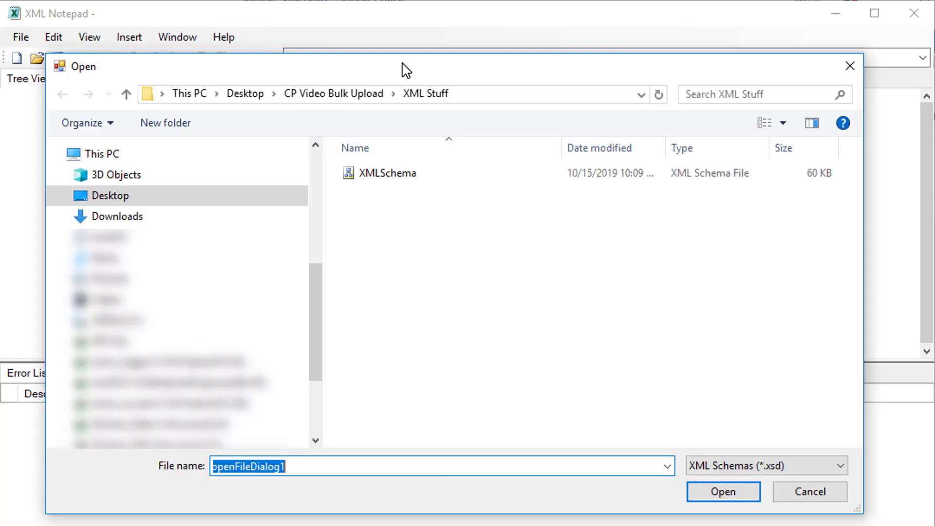
pyautogui.click(385, 174)
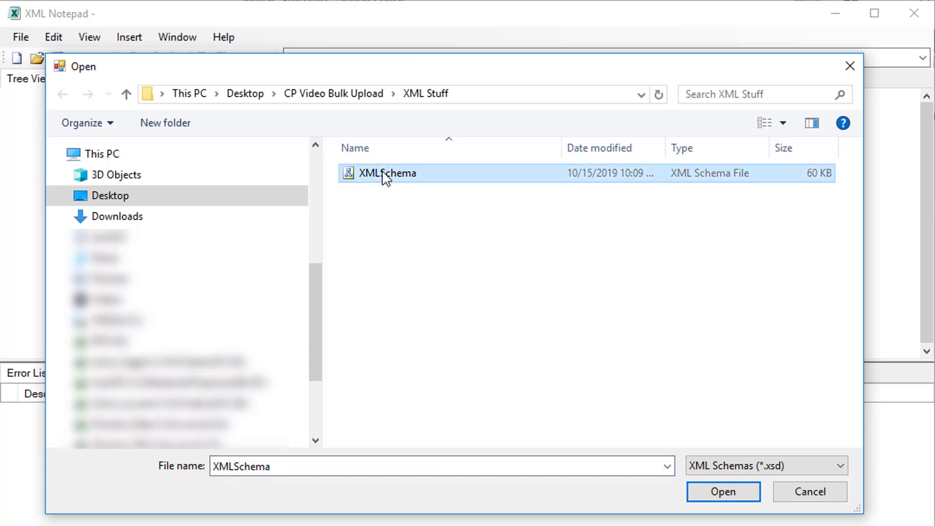
pyautogui.click(720, 492)
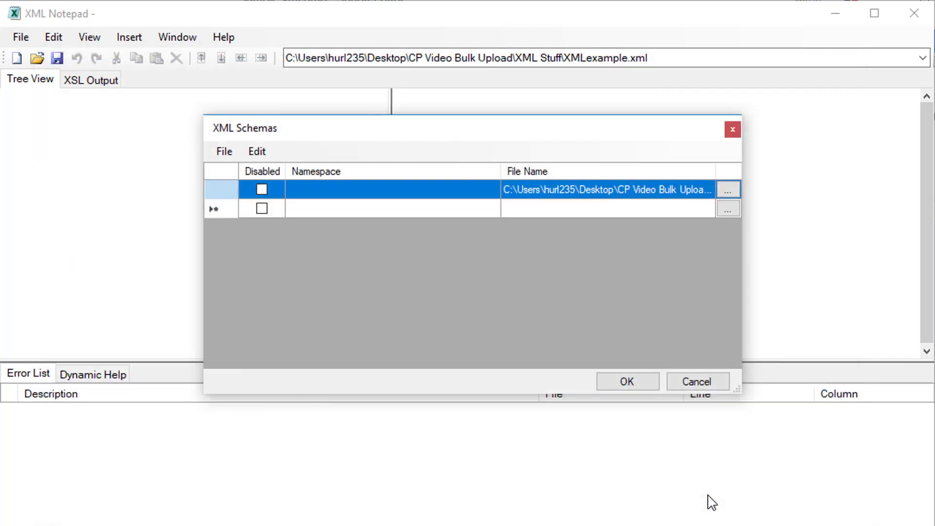
pyautogui.click(626, 382)
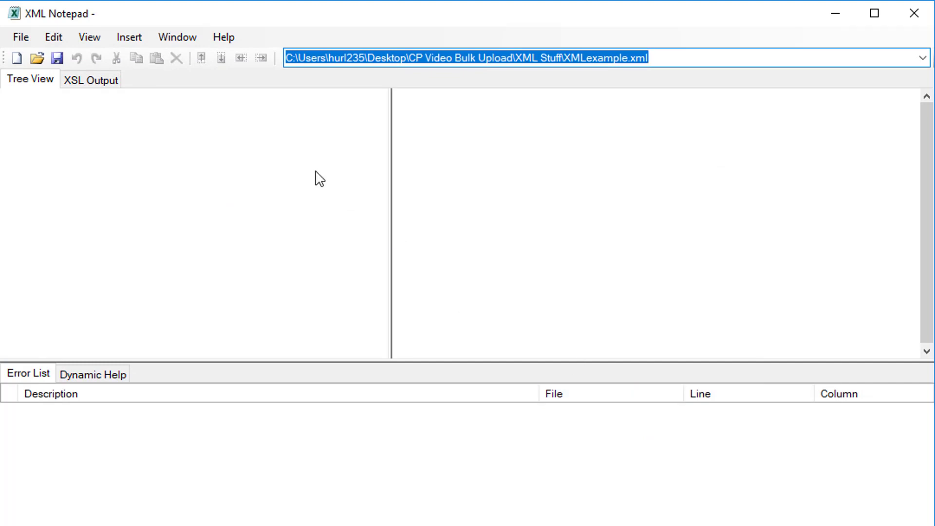
# - Open XMLexample from the XML Stuff folder and expand its projectIntent and payroll nodes
pyautogui.click(22, 37)
pyautogui.click(46, 73)
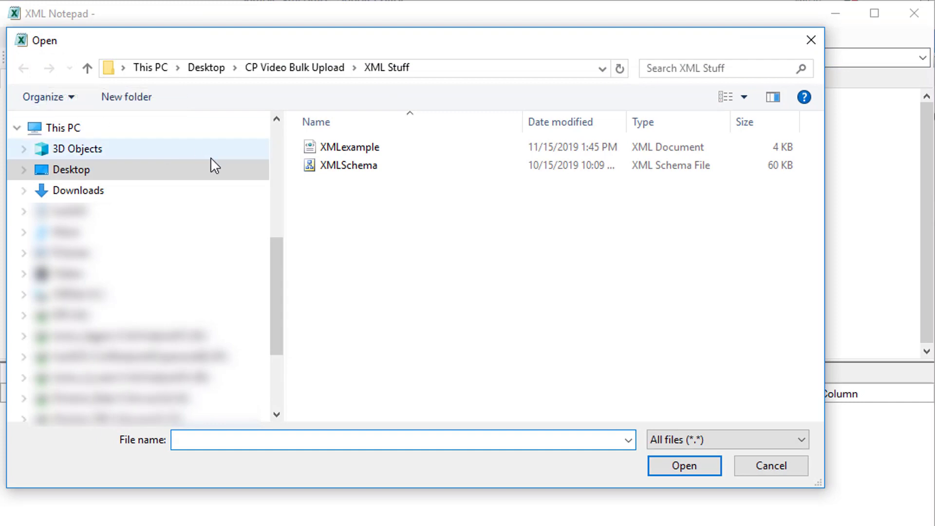
pyautogui.click(341, 152)
pyautogui.doubleClick(341, 152)
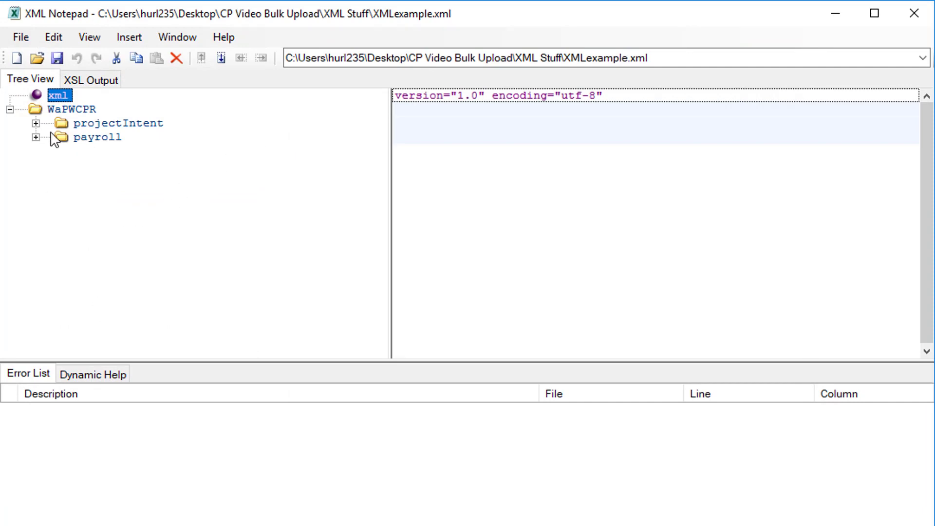
pyautogui.click(36, 124)
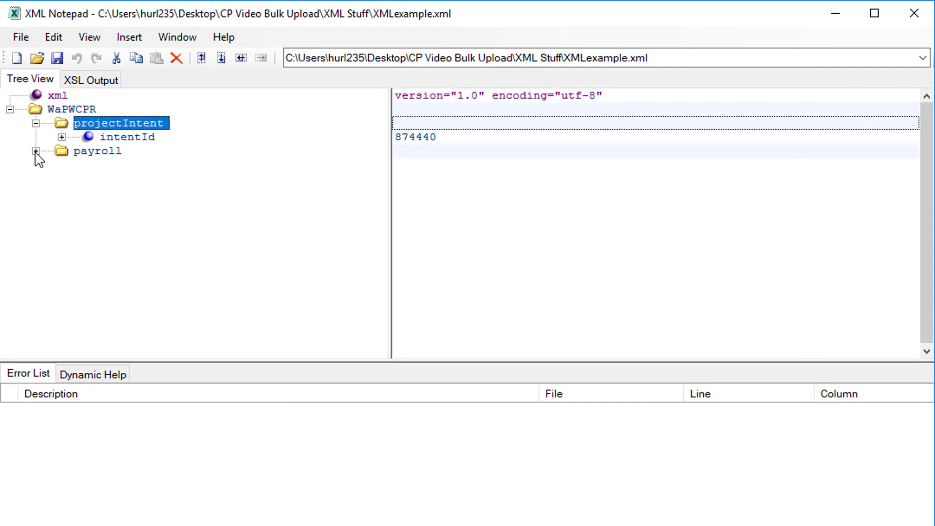
pyautogui.click(35, 151)
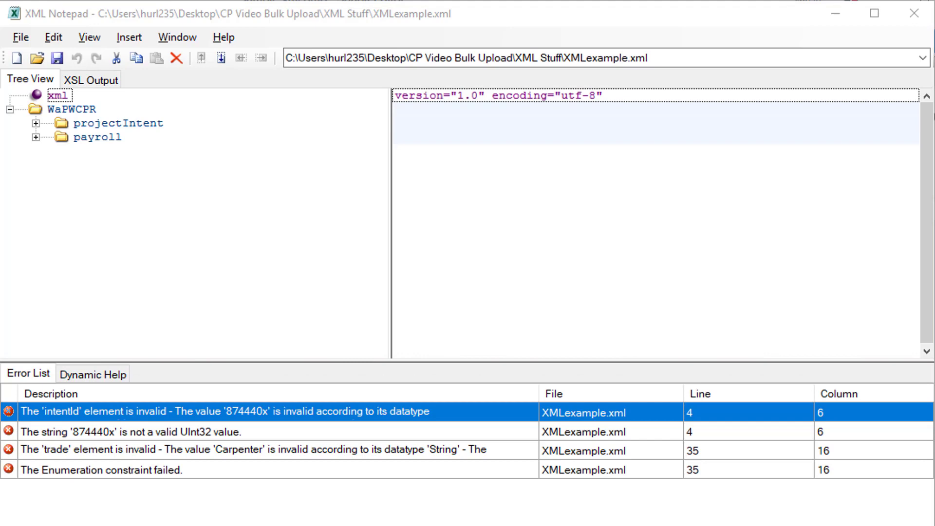
# - Go to the element behind the intentId error and remove the stray trailing x from its value
pyautogui.doubleClick(477, 425)
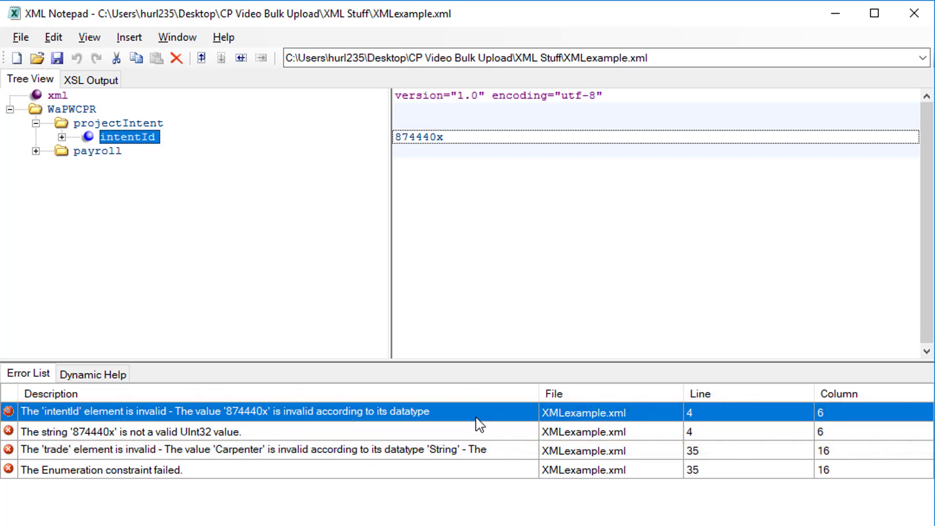
pyautogui.click(446, 138)
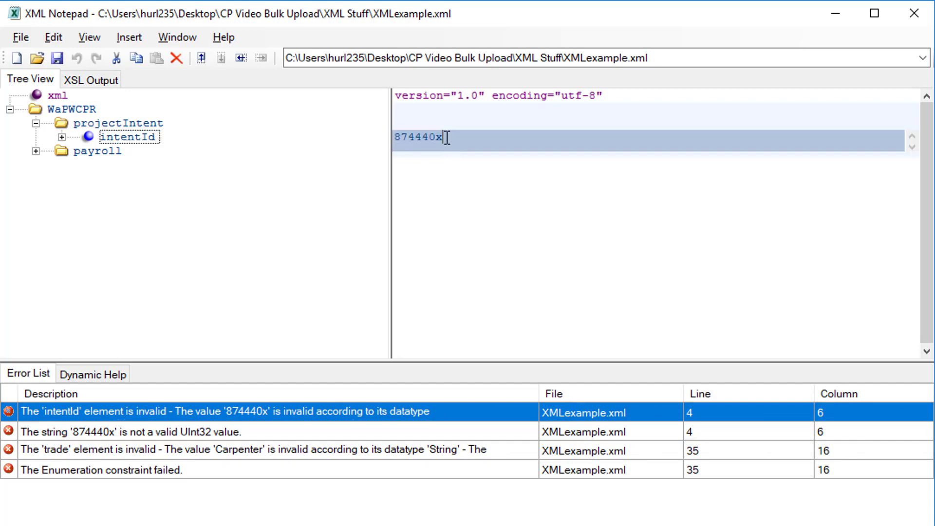
pyautogui.press('BackSpace')
pyautogui.press('Return')
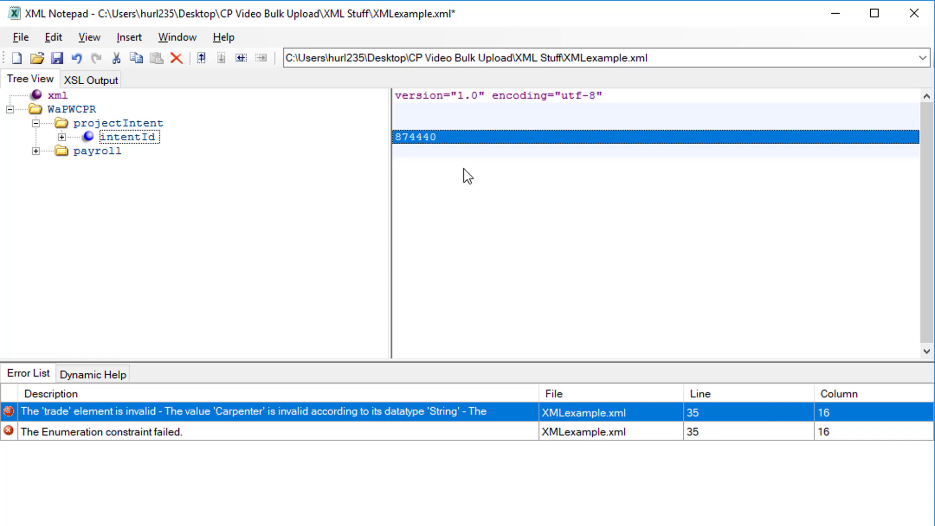
# - Go to the element behind the trade error, set its value to CARP, and save the XML file
pyautogui.click(425, 422)
pyautogui.doubleClick(425, 422)
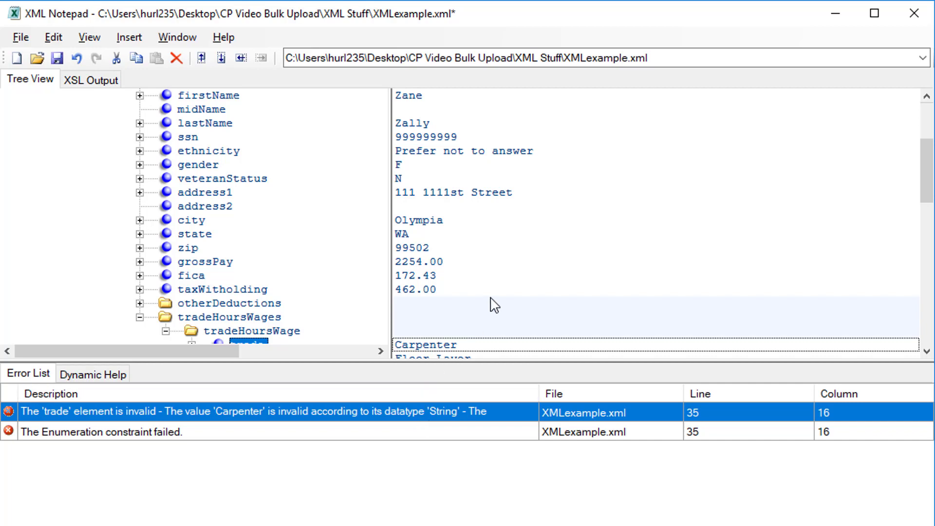
pyautogui.scroll(-4, 502, 282)
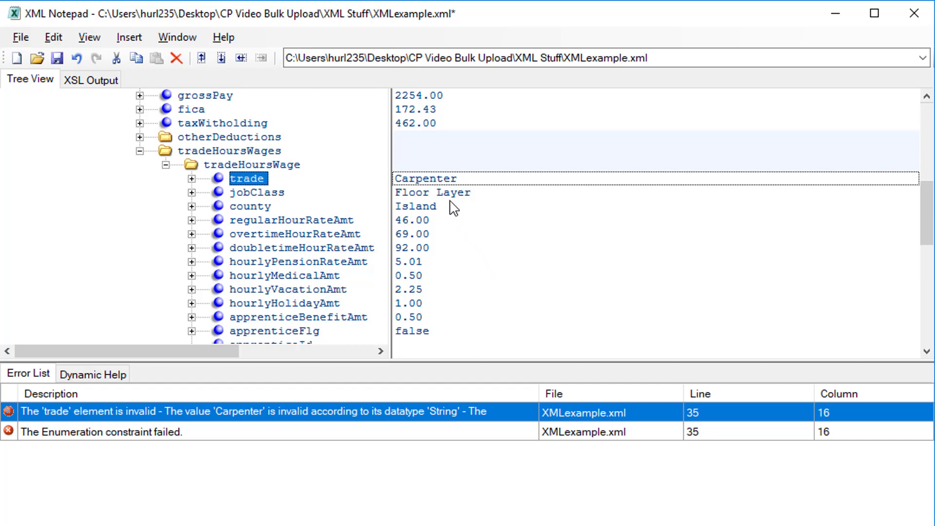
pyautogui.click(442, 178)
pyautogui.moveTo(440, 218)
pyautogui.mouseDown()
pyautogui.moveTo(444, 233)
pyautogui.moveTo(442, 221)
pyautogui.mouseUp()
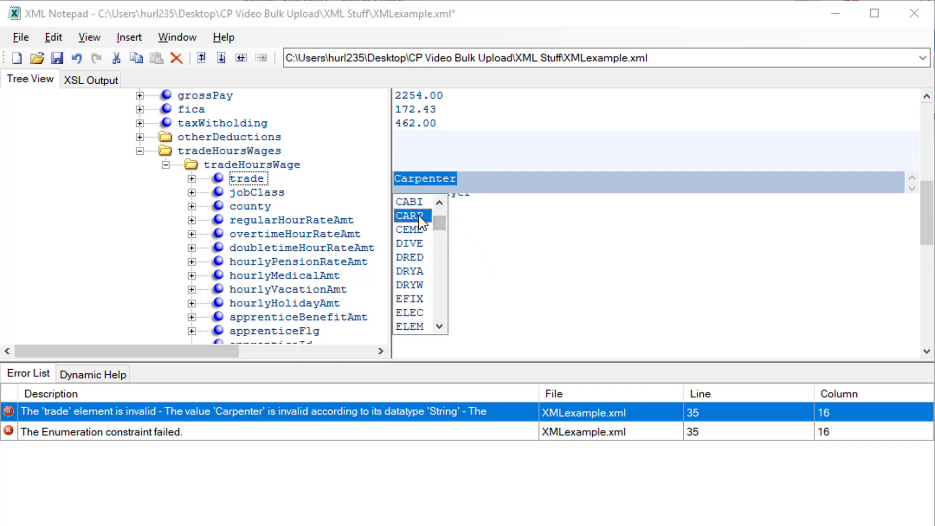
pyautogui.click(420, 215)
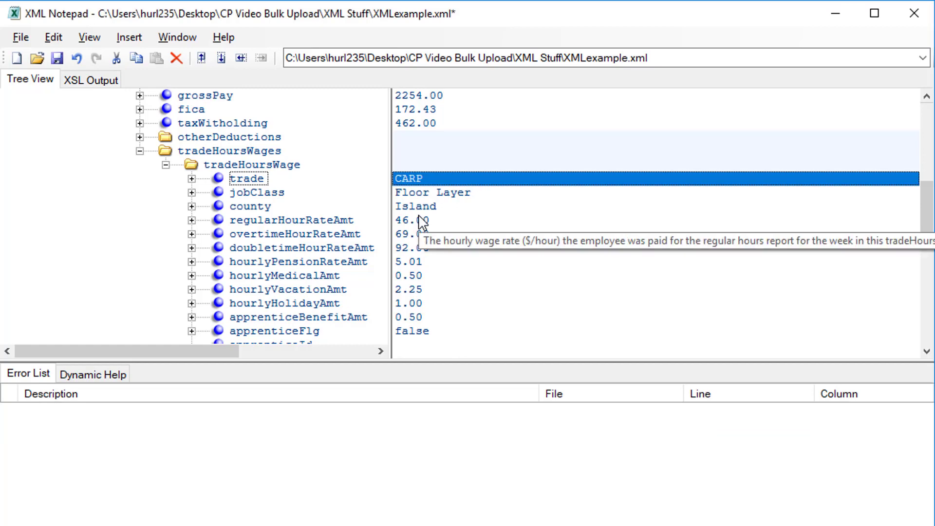
pyautogui.click(24, 38)
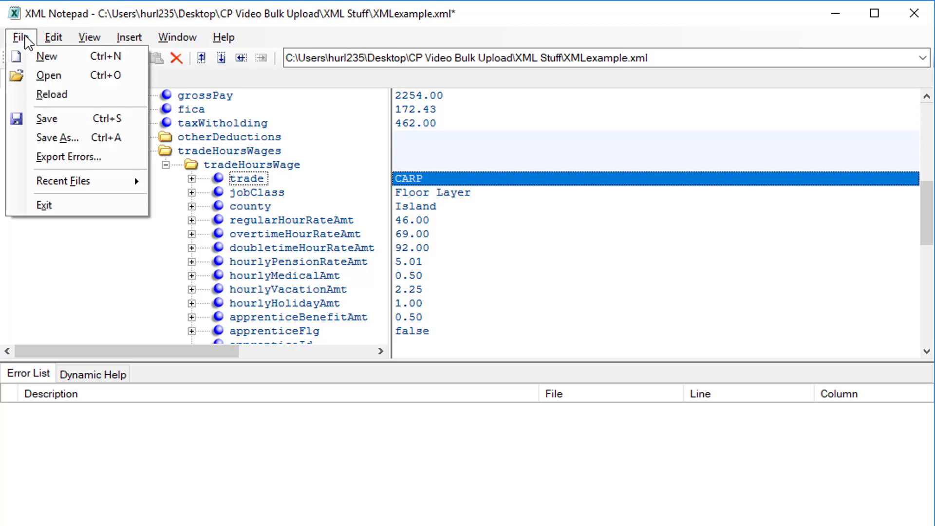
pyautogui.click(47, 118)
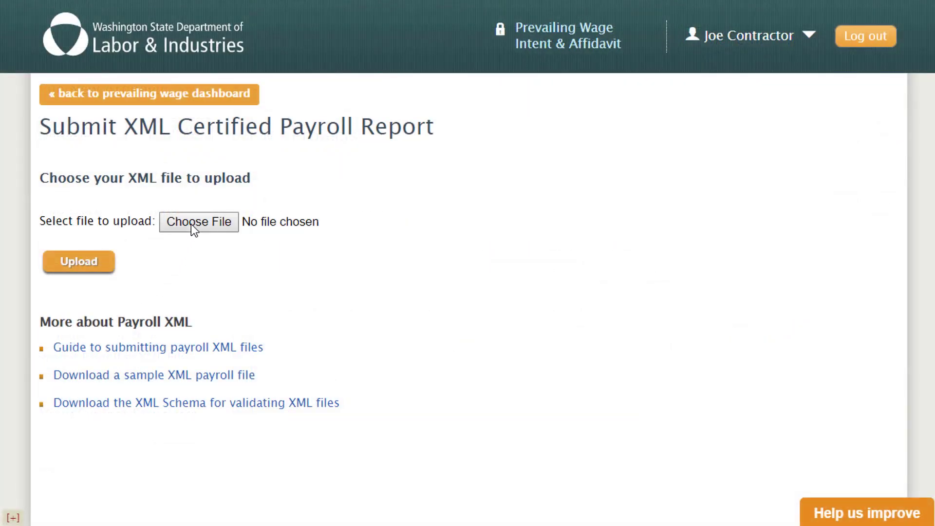
# - On the Labor & Industries Submit XML Certified Payroll Report page, choose XMLexample.xml and upload it
pyautogui.click(191, 224)
pyautogui.doubleClick(359, 176)
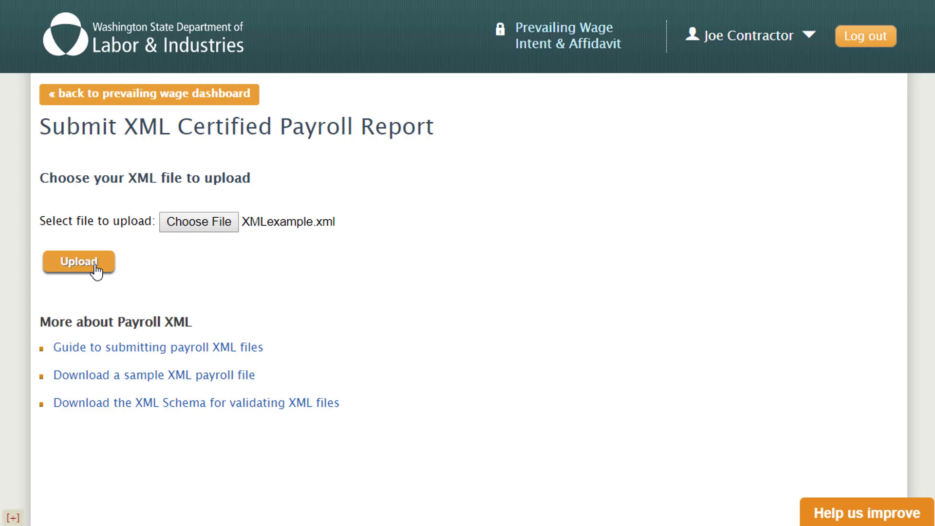
pyautogui.click(96, 269)
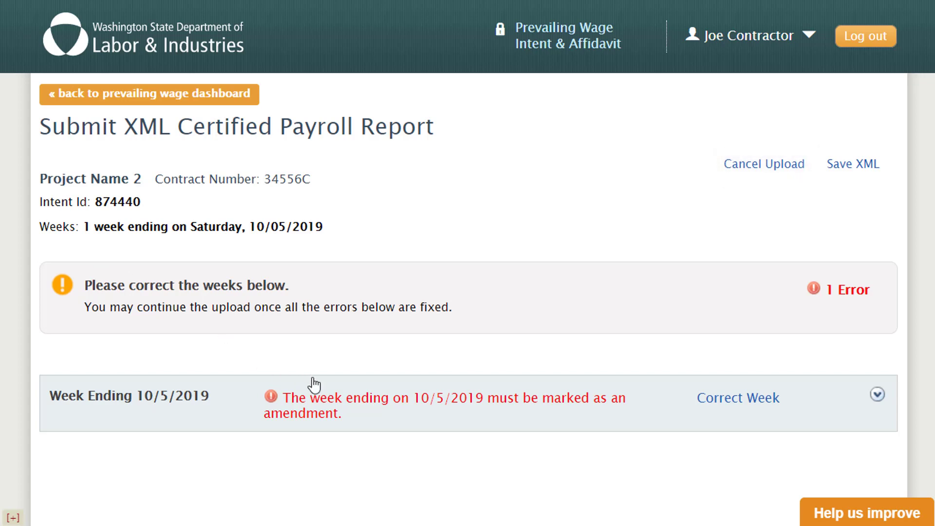
# - Mark the week ending 10/5/2019 as an amendment dated 11/19/2019 and continue the upload
pyautogui.click(334, 400)
pyautogui.scroll(-5, 334, 399)
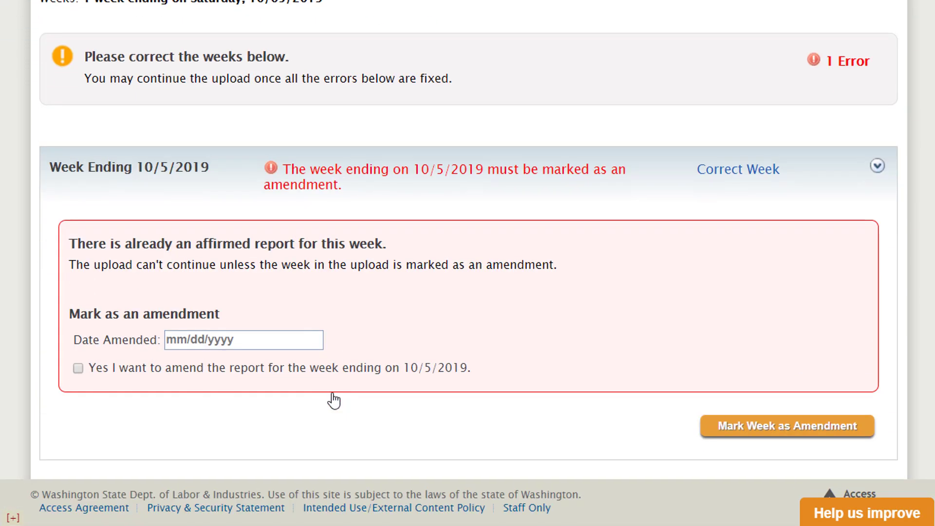
pyautogui.click(282, 339)
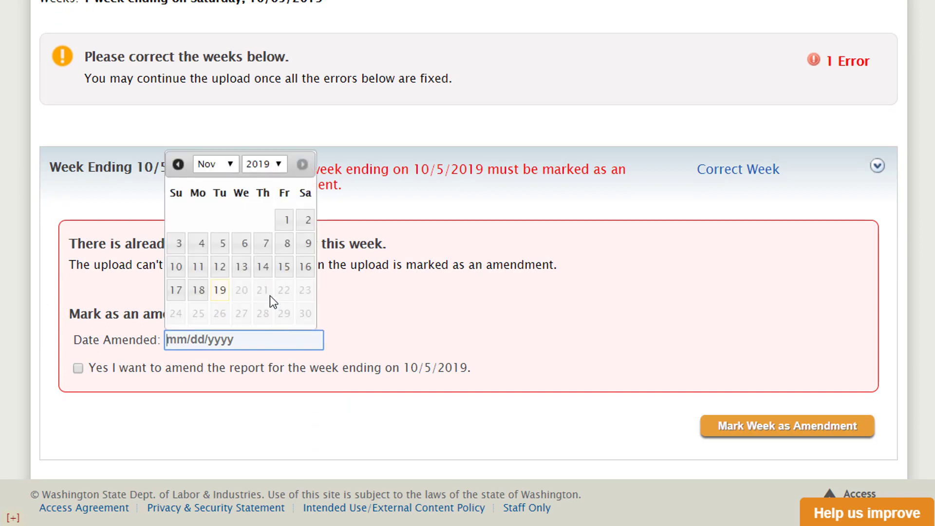
pyautogui.click(221, 291)
pyautogui.click(125, 371)
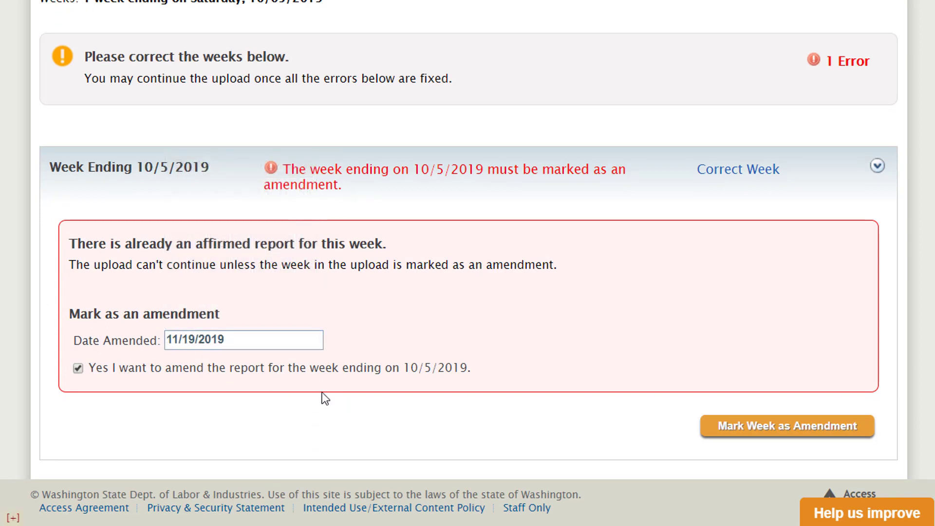
pyautogui.click(752, 431)
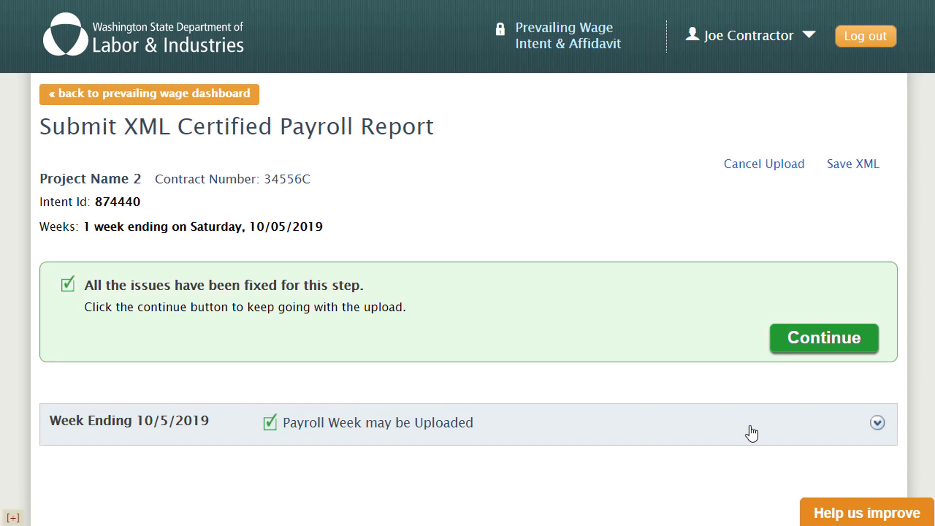
pyautogui.click(824, 343)
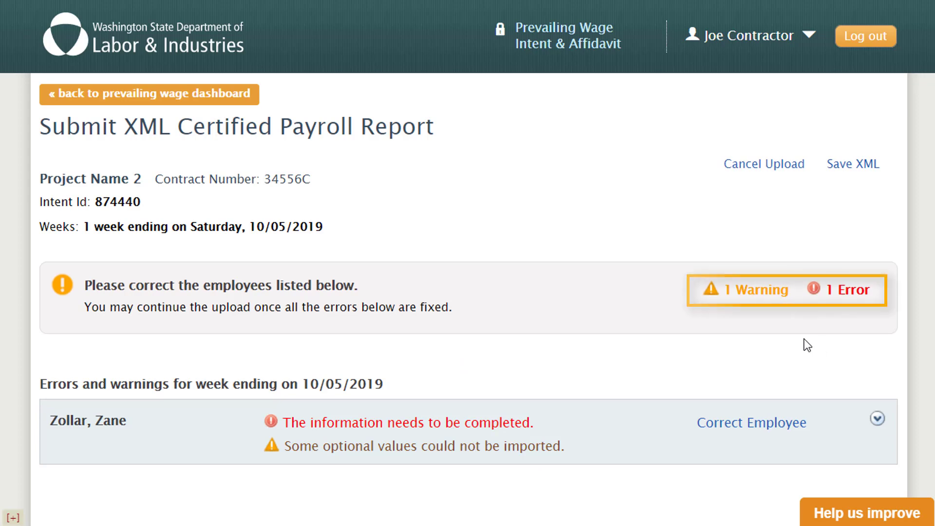
# - Expand the listed employee's errors and set Race, ethnicity or culture to Prefer not to answer
pyautogui.click(500, 431)
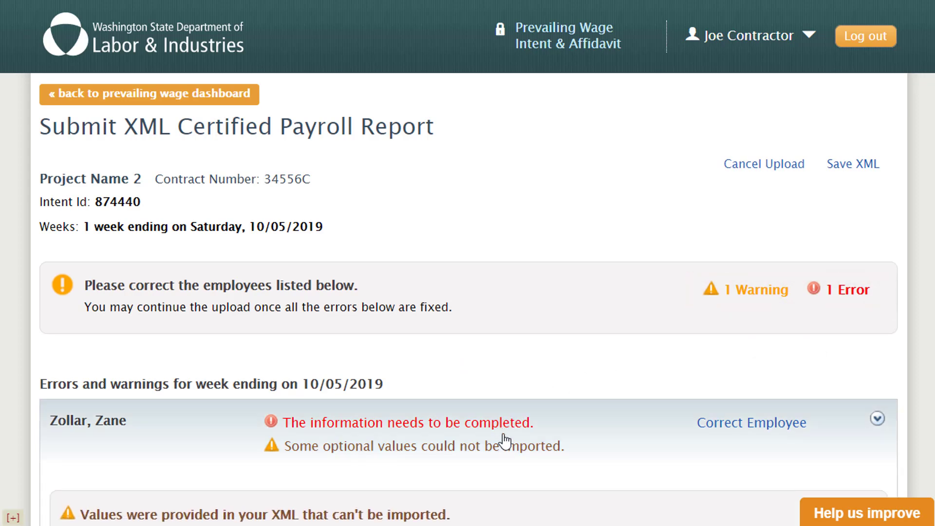
pyautogui.scroll(-5, 502, 434)
pyautogui.scroll(-5, 507, 439)
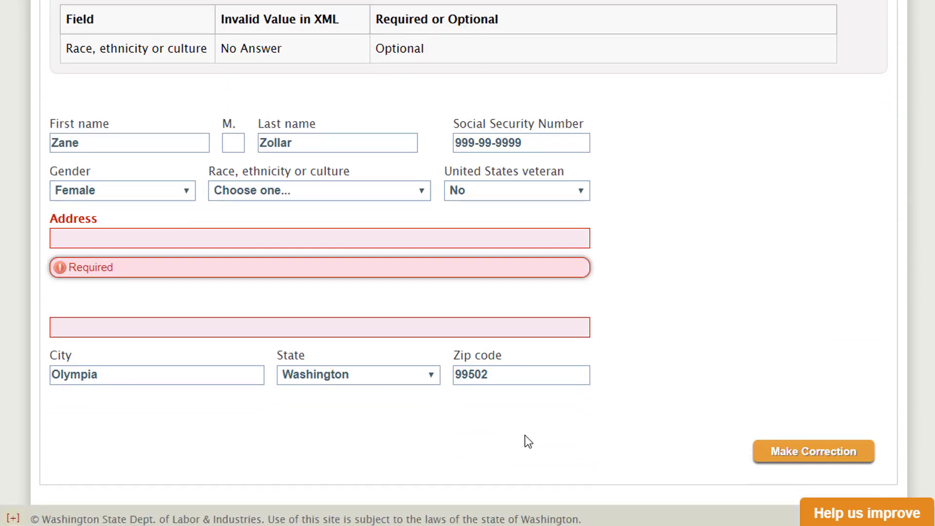
pyautogui.click(403, 192)
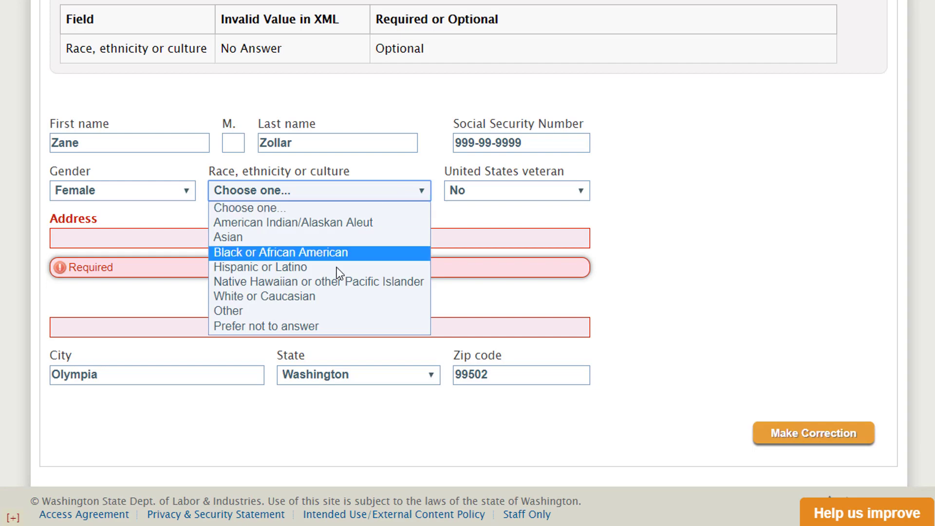
pyautogui.click(322, 323)
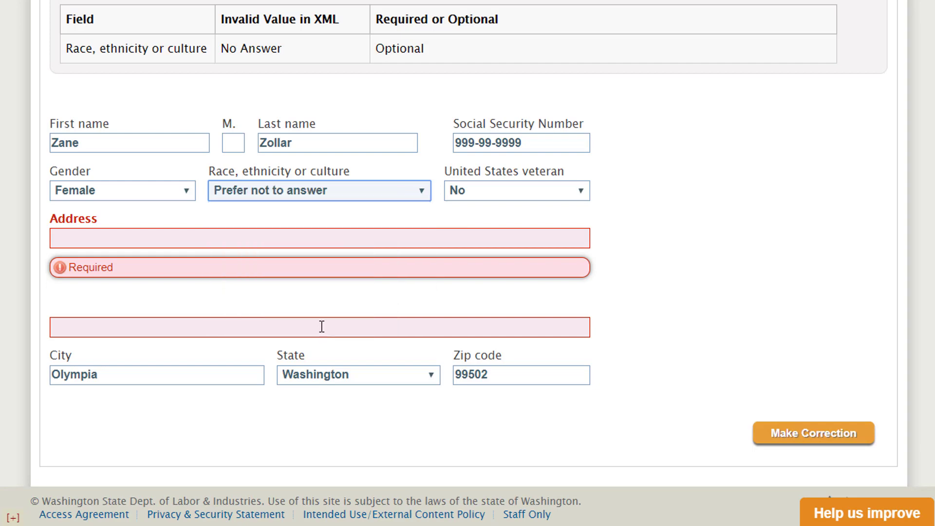
# - Fill in the employee's missing street address on the required address line
pyautogui.click(312, 241)
pyautogui.write('12345 ')
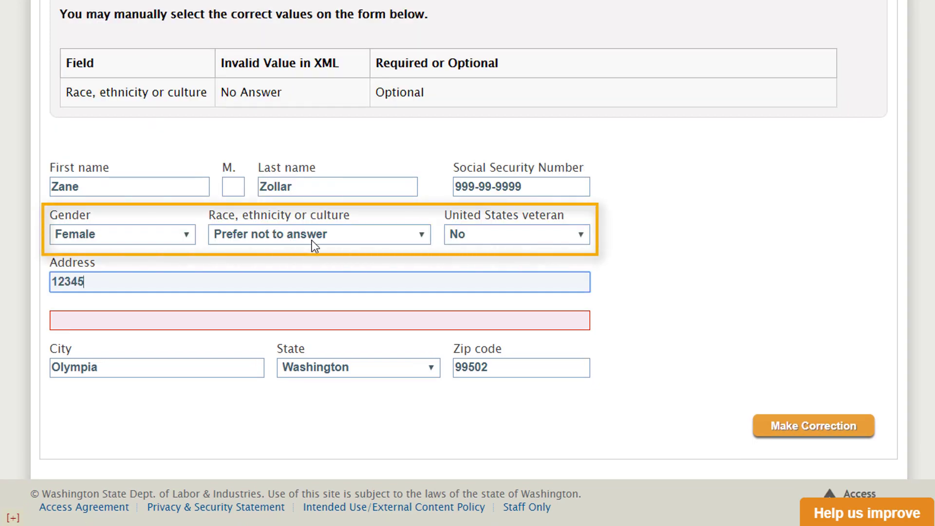
pyautogui.write('Main Street')
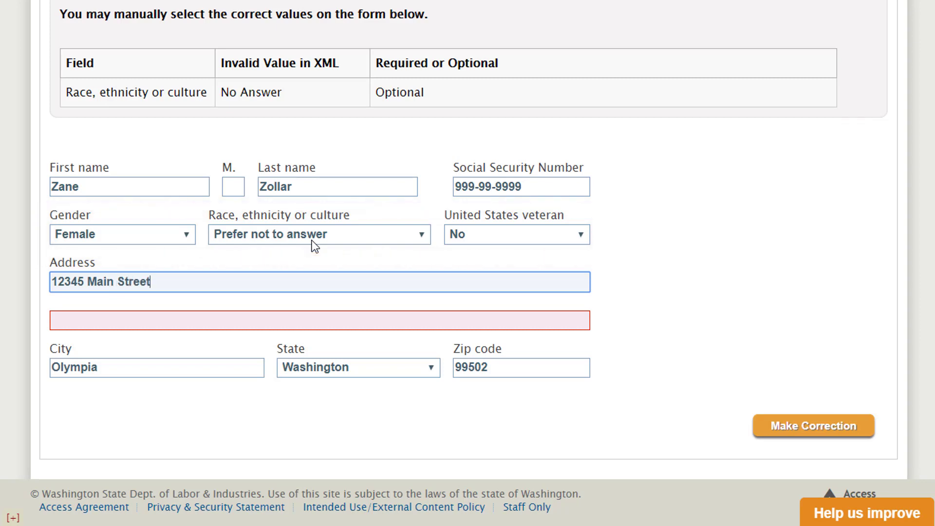
pyautogui.press('Tab')
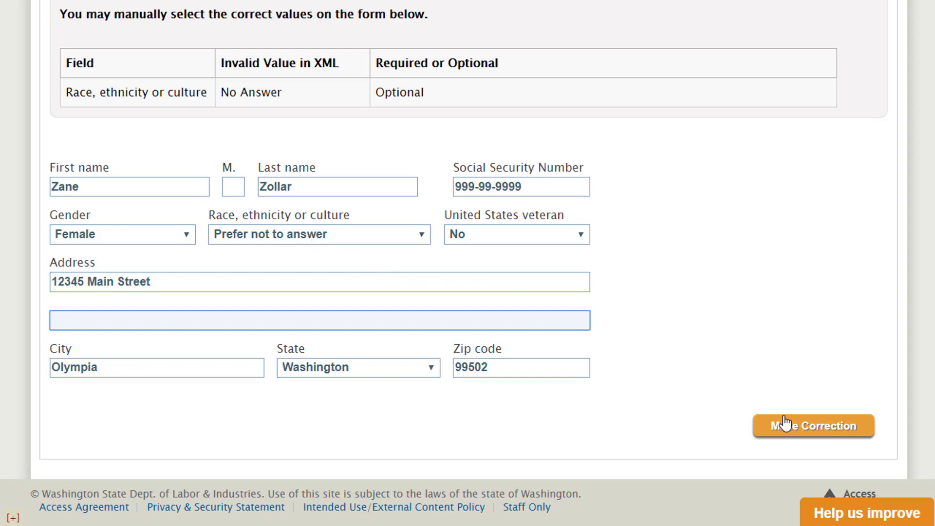
# - Apply the correction to the employee's details and continue the upload to the job class matching stage
pyautogui.click(783, 430)
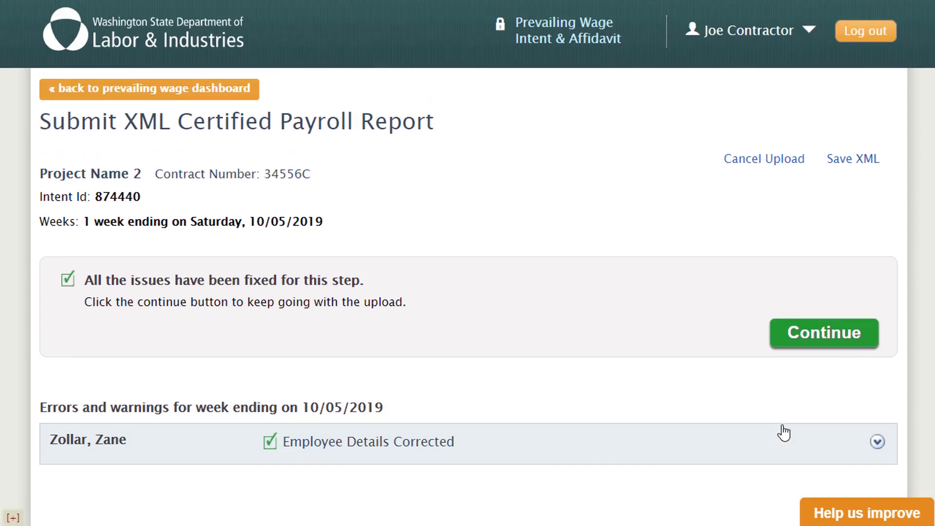
pyautogui.click(818, 341)
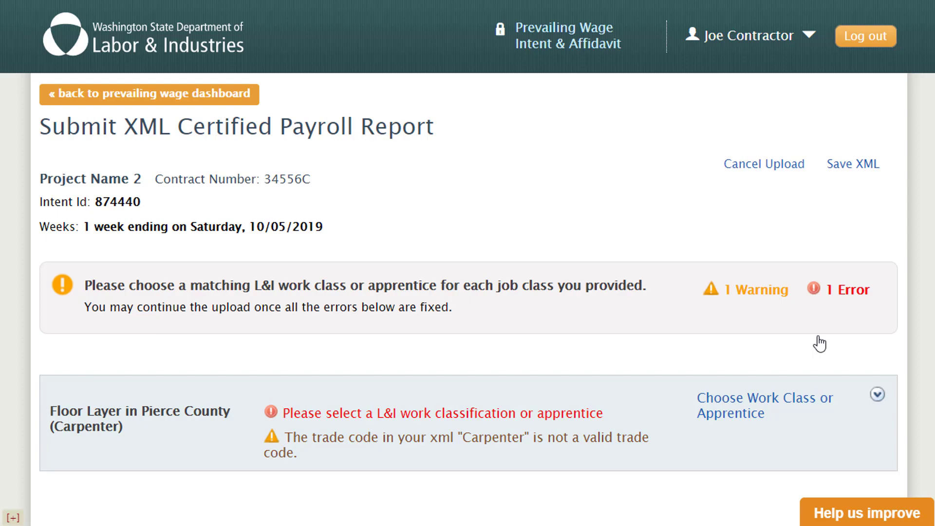
# - Classify the Floor Layer job class in Pierce County as Journey Level work under the Carpenters trade
pyautogui.click(573, 426)
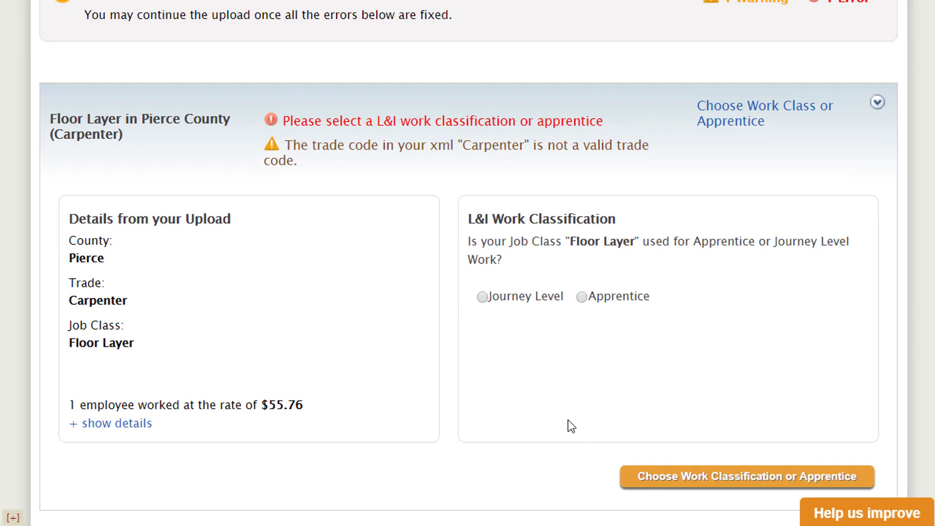
pyautogui.click(603, 298)
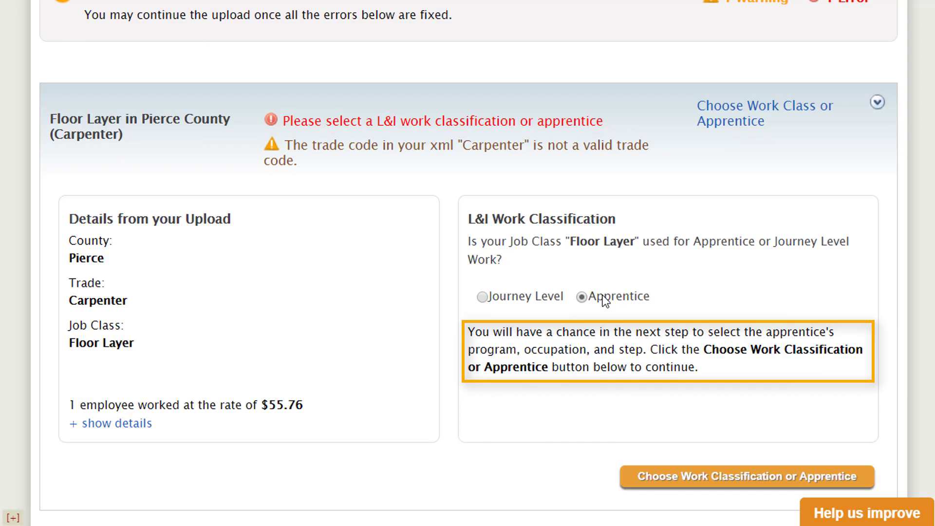
pyautogui.click(543, 298)
pyautogui.click(536, 334)
pyautogui.click(540, 152)
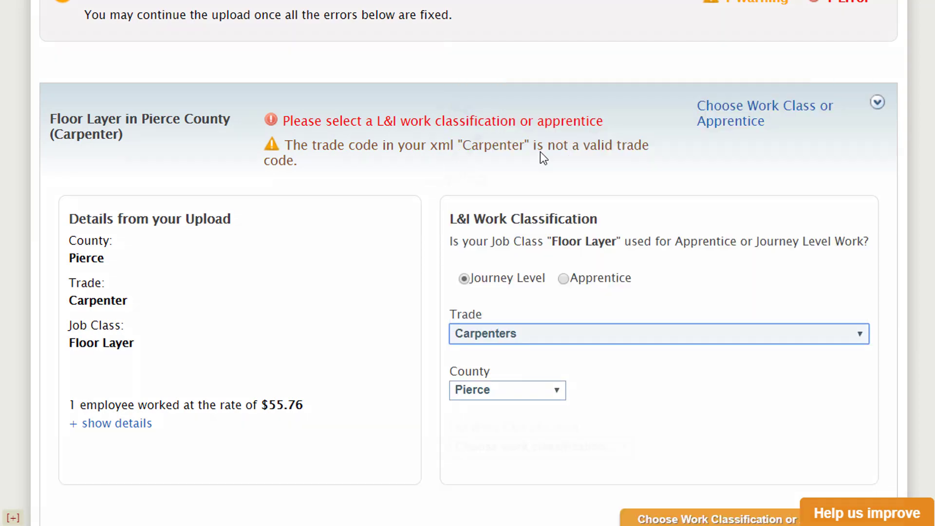
# - Match the job class to the Carpenter L&I work classification and continue the upload
pyautogui.click(536, 446)
pyautogui.click(487, 353)
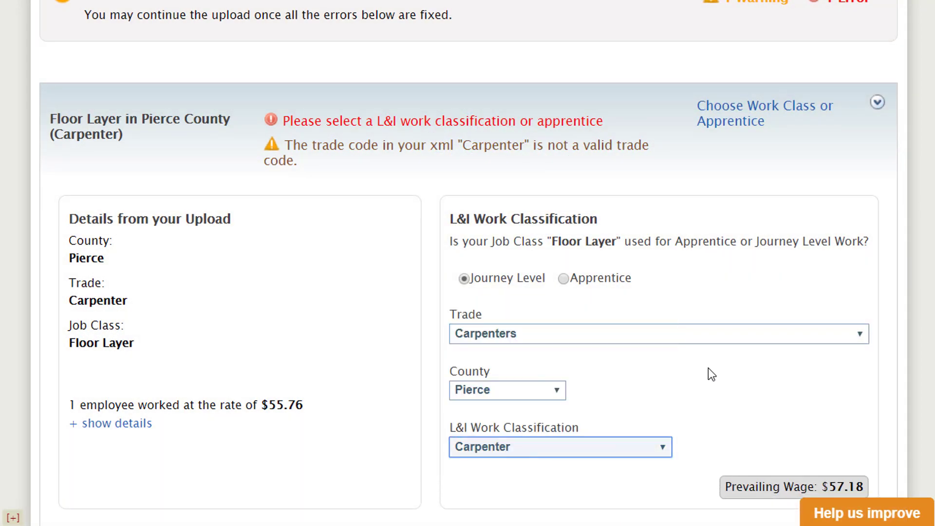
pyautogui.scroll(-3, 722, 380)
pyautogui.click(747, 433)
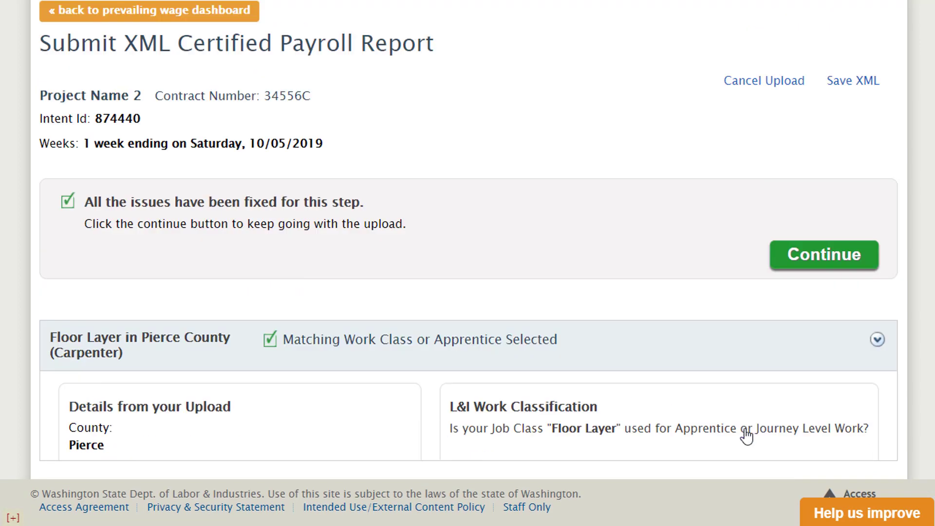
pyautogui.click(817, 350)
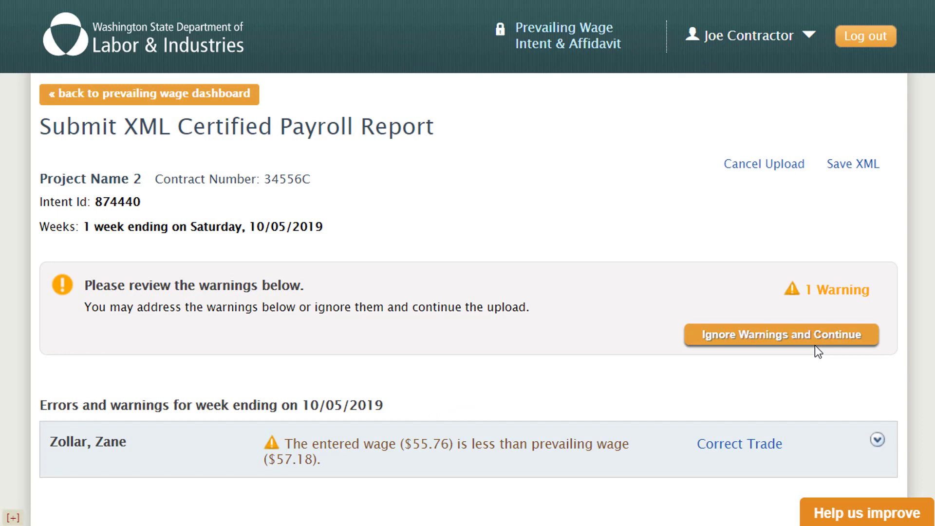
# - Review the employee's trade, wages and benefits behind the prevailing wage warning, then ignore the warning and continue
pyautogui.click(584, 453)
pyautogui.scroll(-8, 583, 453)
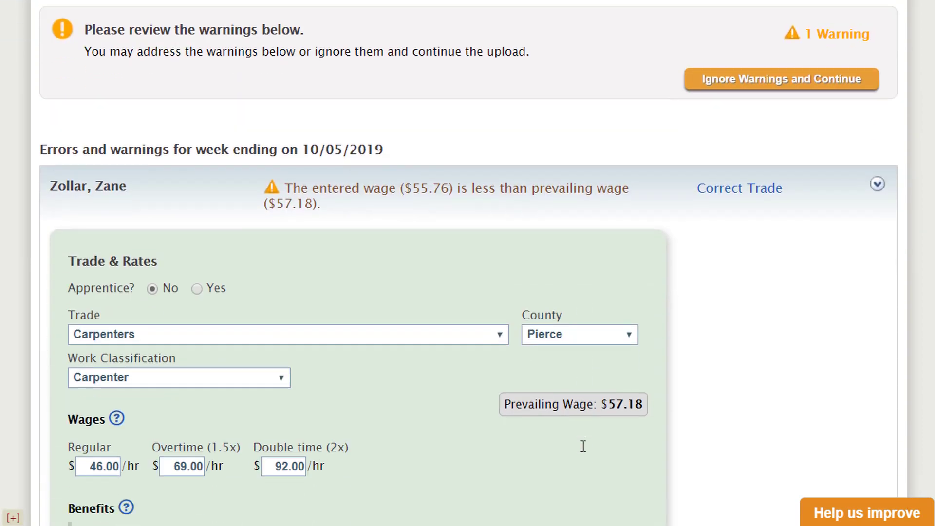
pyautogui.scroll(-2, 583, 447)
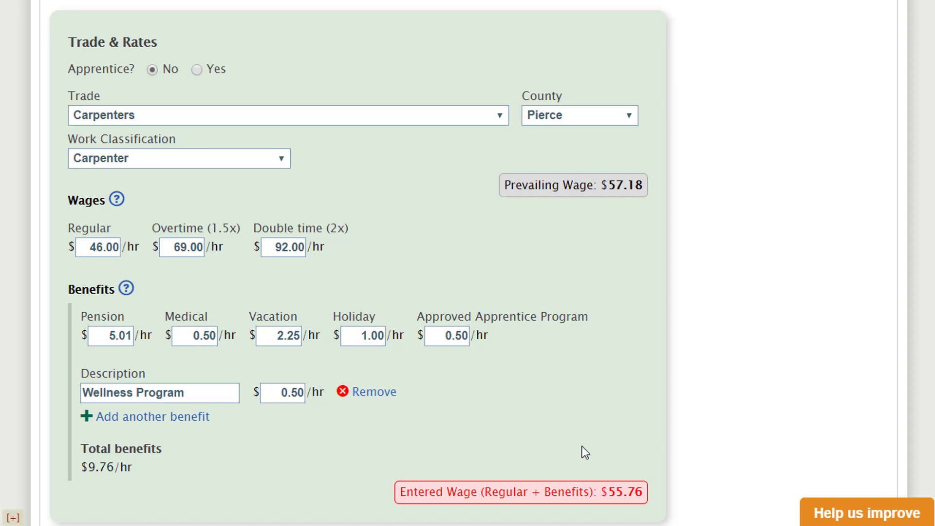
pyautogui.scroll(-1, 582, 446)
pyautogui.scroll(10, 803, 418)
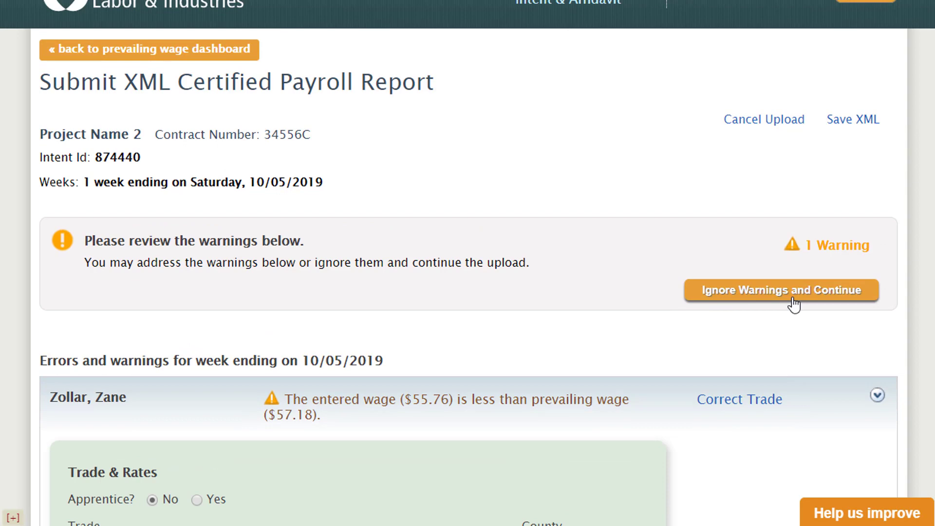
pyautogui.click(794, 290)
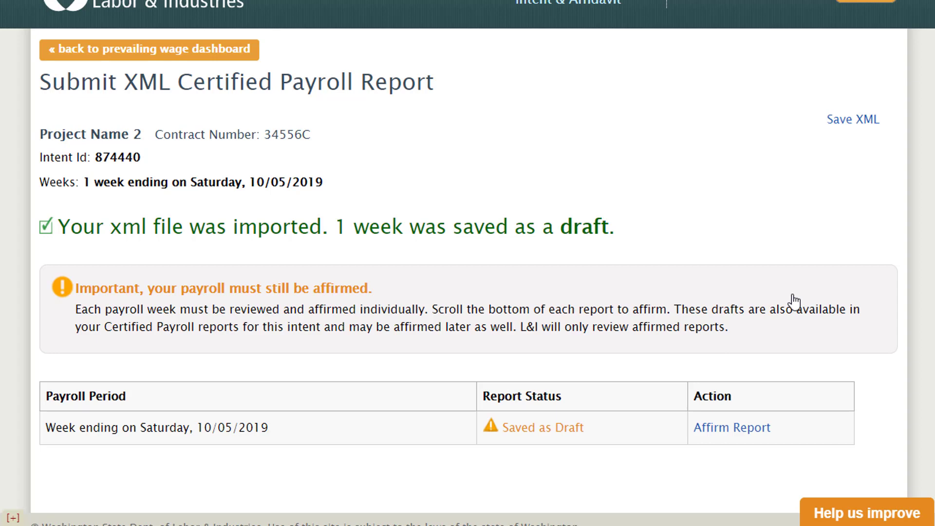
# - Open the draft report for the week ending 10/05/2019 for affirmation and enter the amendment reason "Amended hours worked."
pyautogui.click(724, 433)
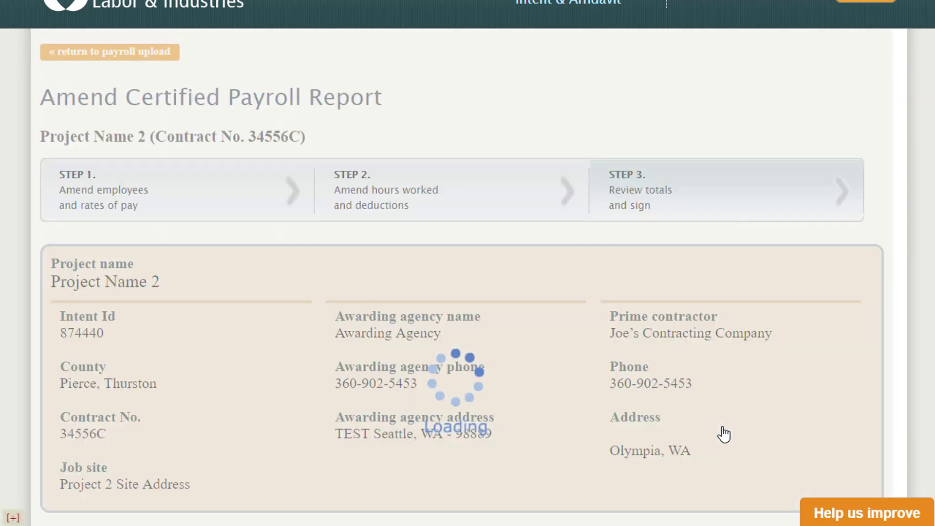
pyautogui.scroll(-15, 725, 433)
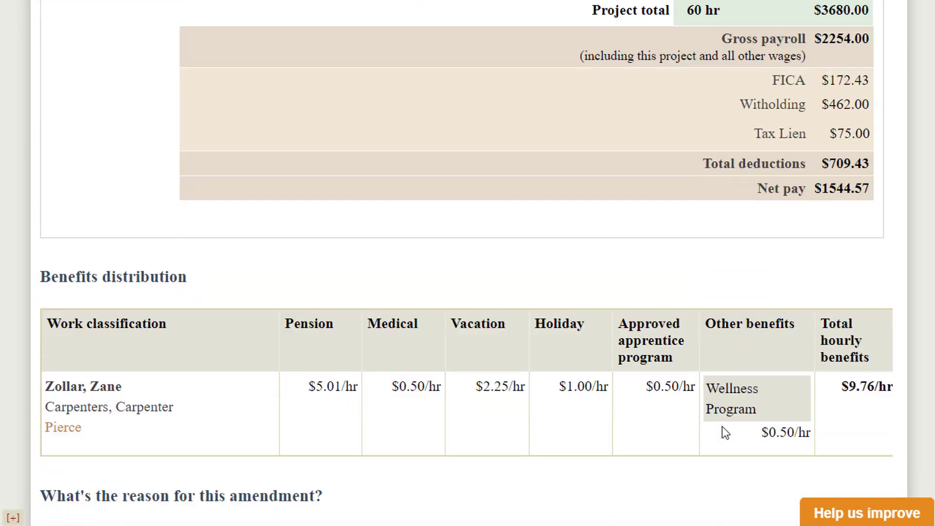
pyautogui.scroll(-7, 726, 432)
pyautogui.click(394, 288)
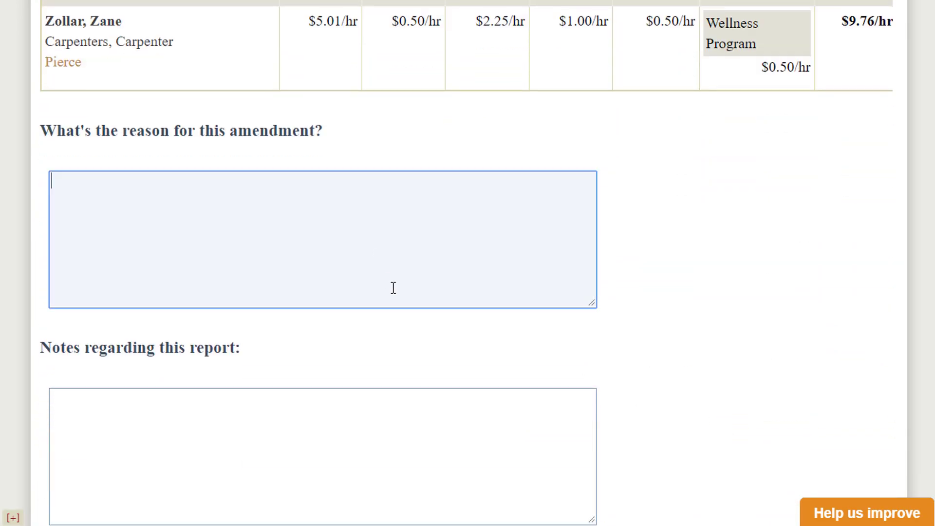
pyautogui.write('Amended ')
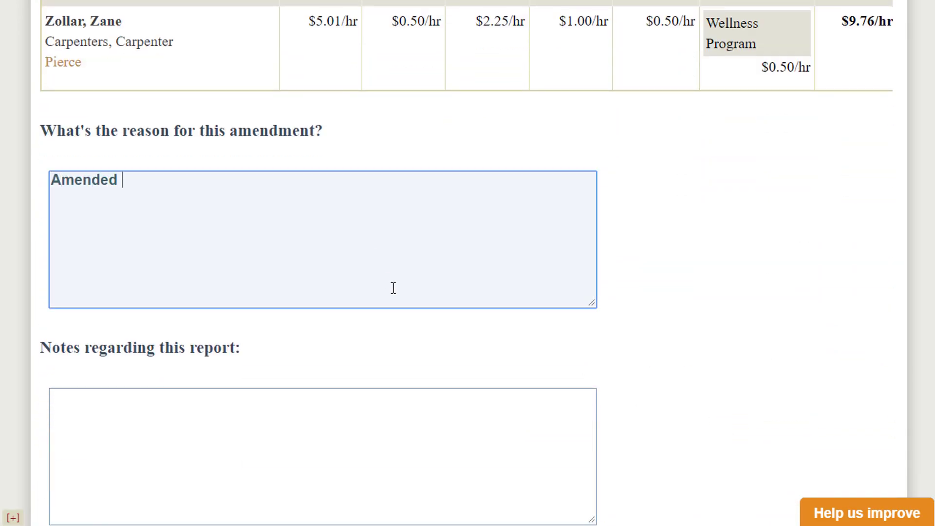
pyautogui.write('hours worked.')
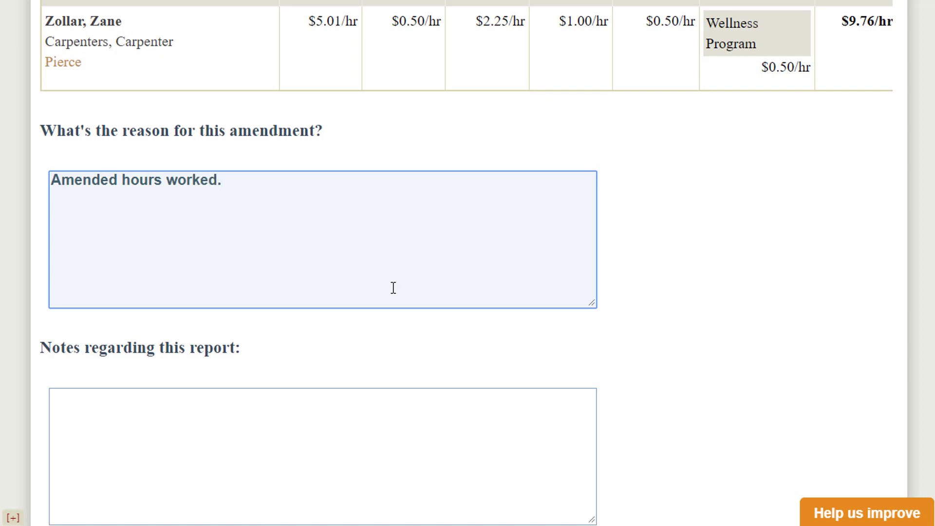
# - Affirm the report's statements and submit it to L&I, signed with the signer's full name and the job title Owner
pyautogui.scroll(-6, 394, 288)
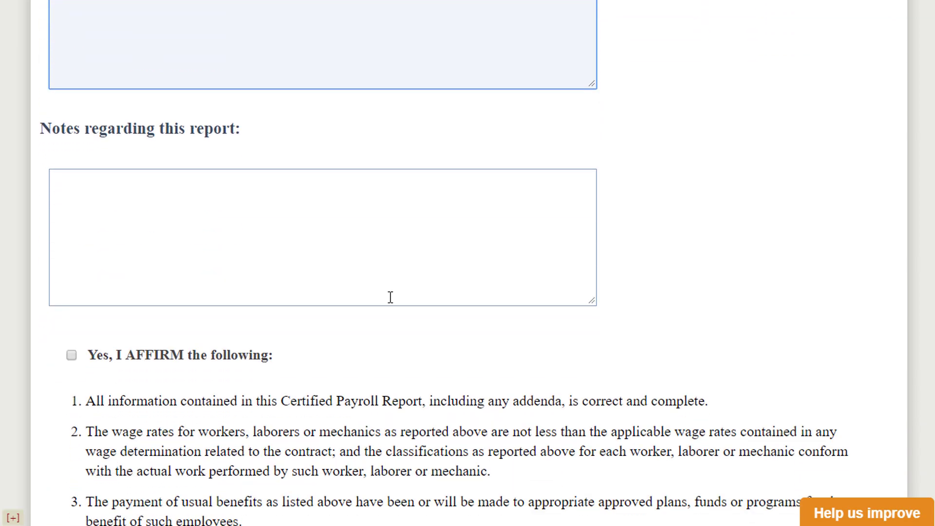
pyautogui.scroll(-6, 393, 305)
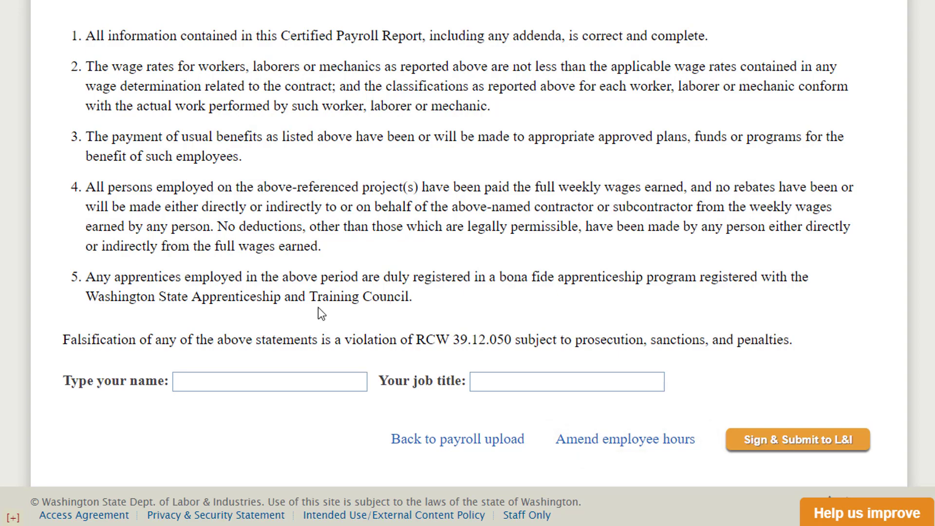
pyautogui.scroll(5, 330, 312)
pyautogui.scroll(-5, 251, 333)
pyautogui.click(250, 374)
pyautogui.write('Joe Contractor')
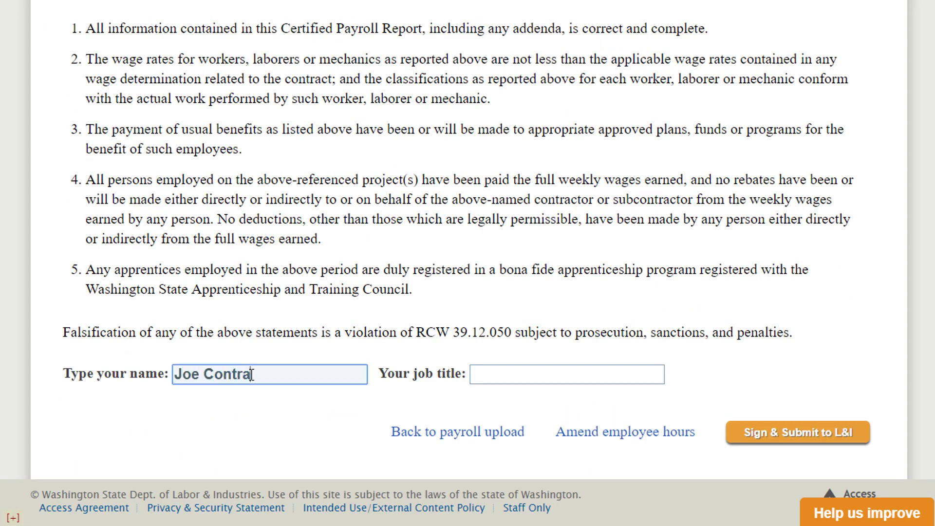
pyautogui.press('Tab')
pyautogui.write('Owner')
pyautogui.click(749, 439)
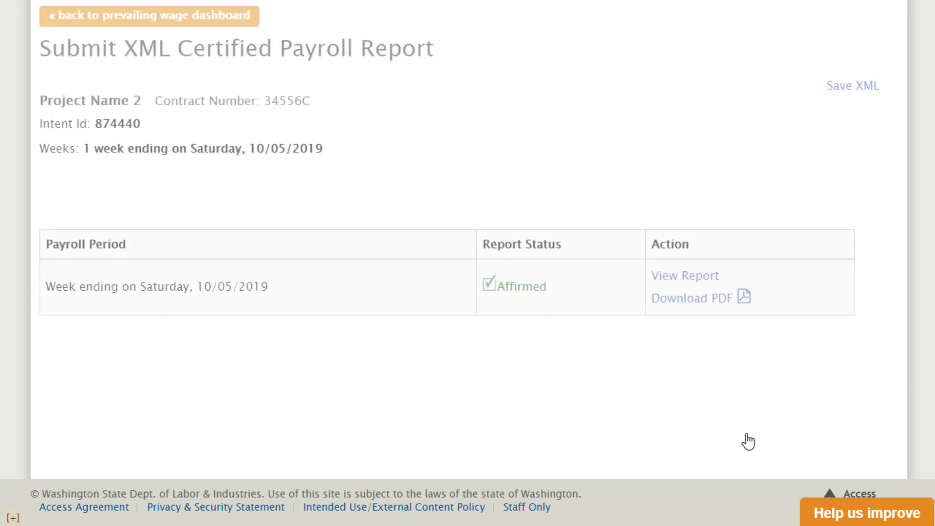